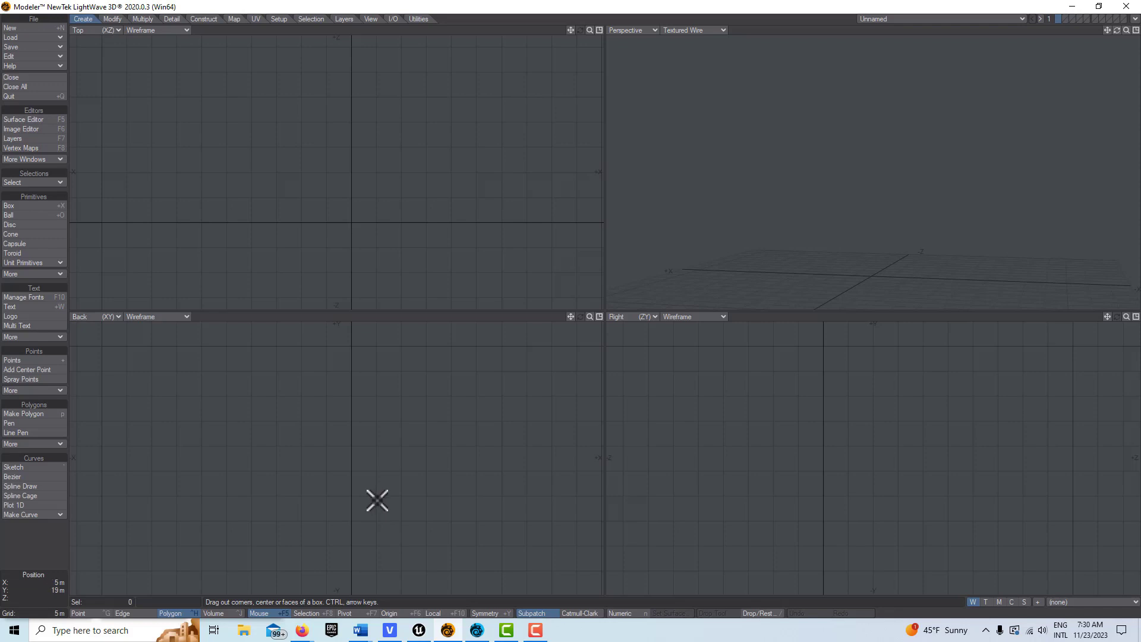
- Draw a 24.5 m wide box in the Top view and raise it into a solid cube
click(27, 207)
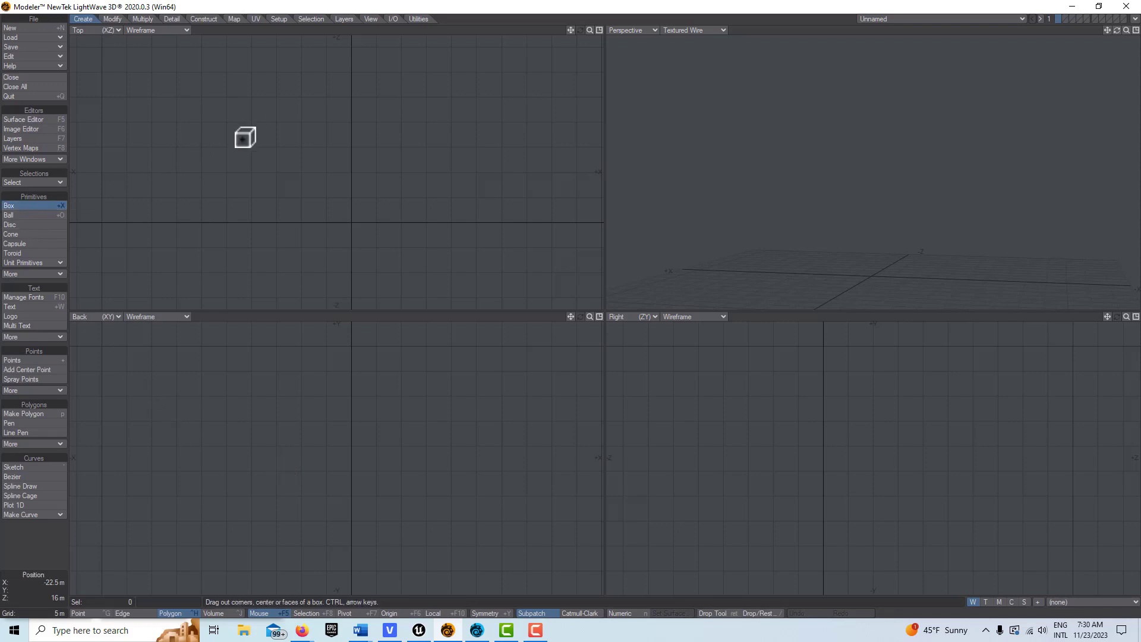
drag(247, 143, 447, 274)
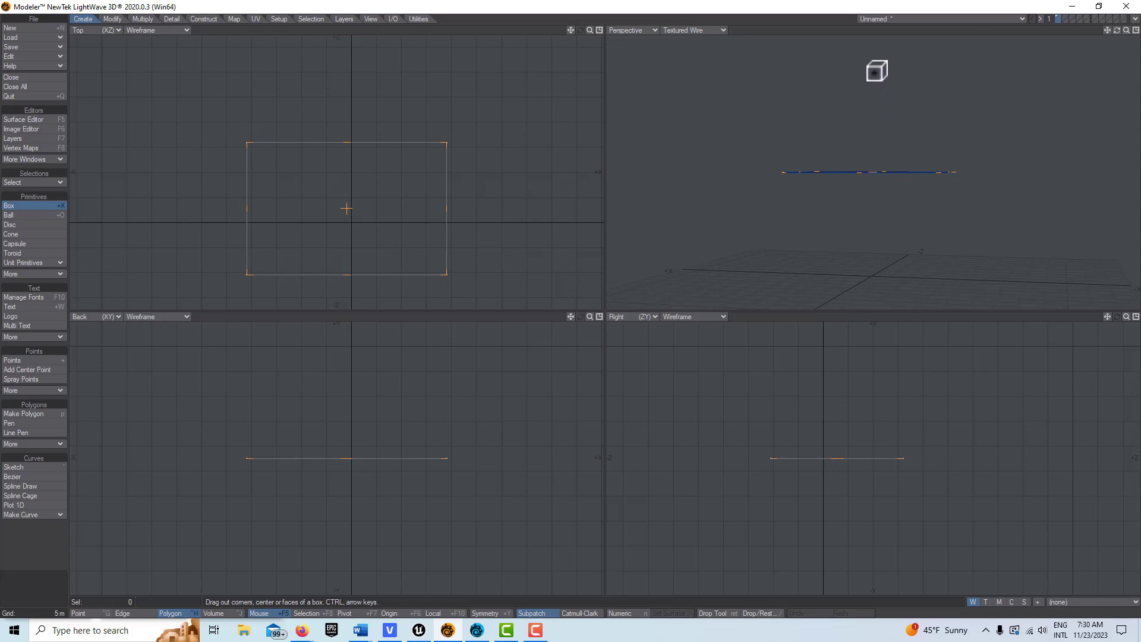
click(876, 69)
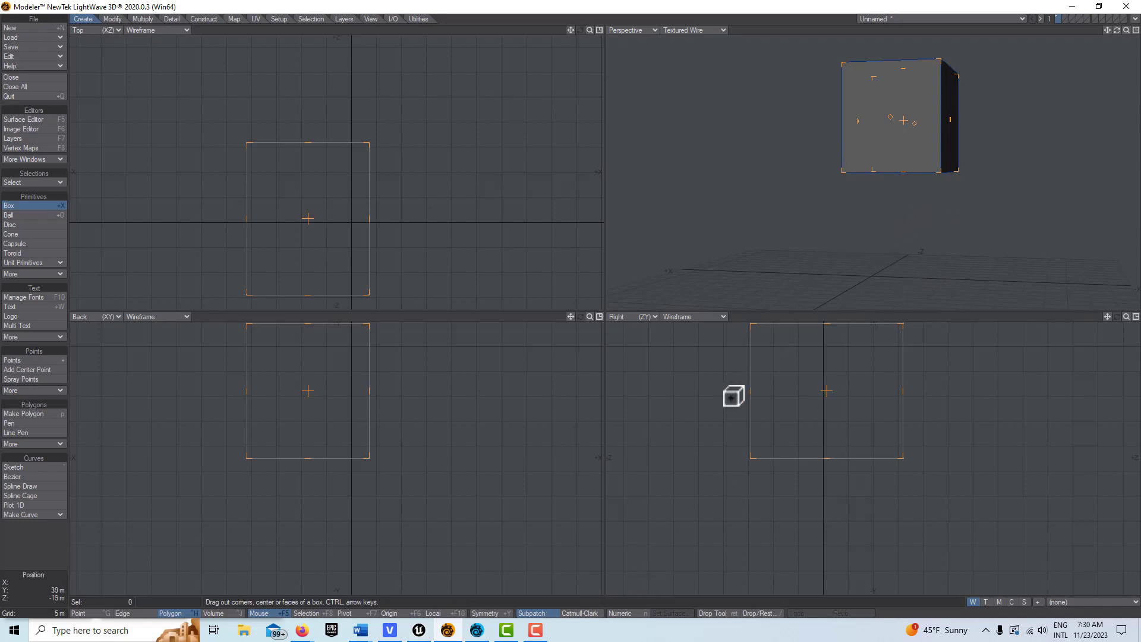
click(621, 613)
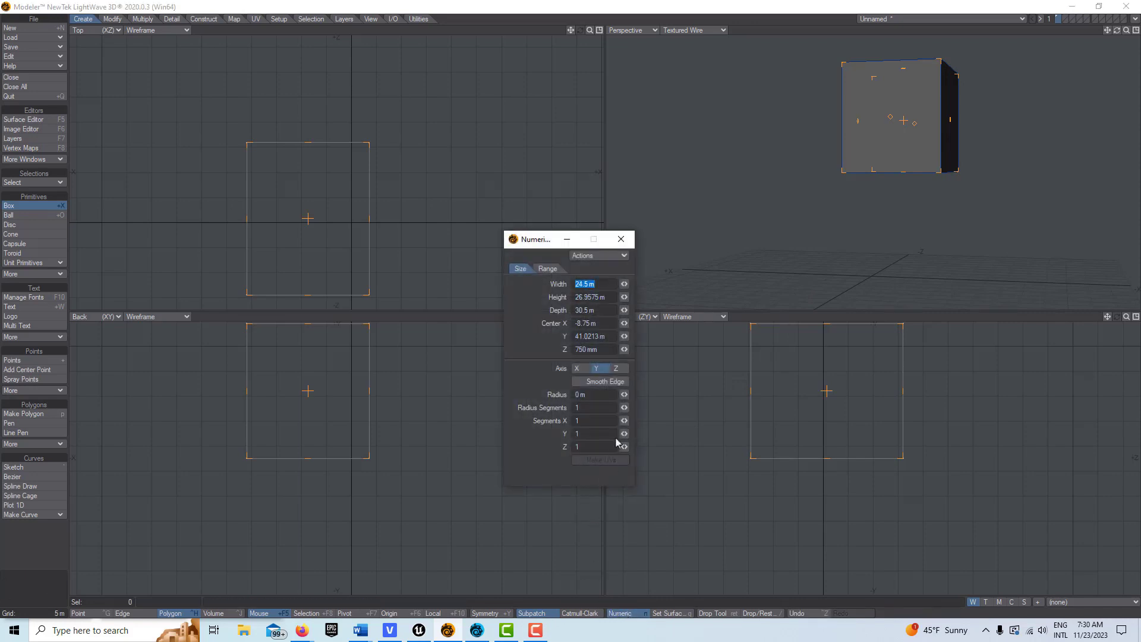
- Set the box's segments to 19 along X, 16 along Y and 19 along Z
drag(624, 420, 652, 421)
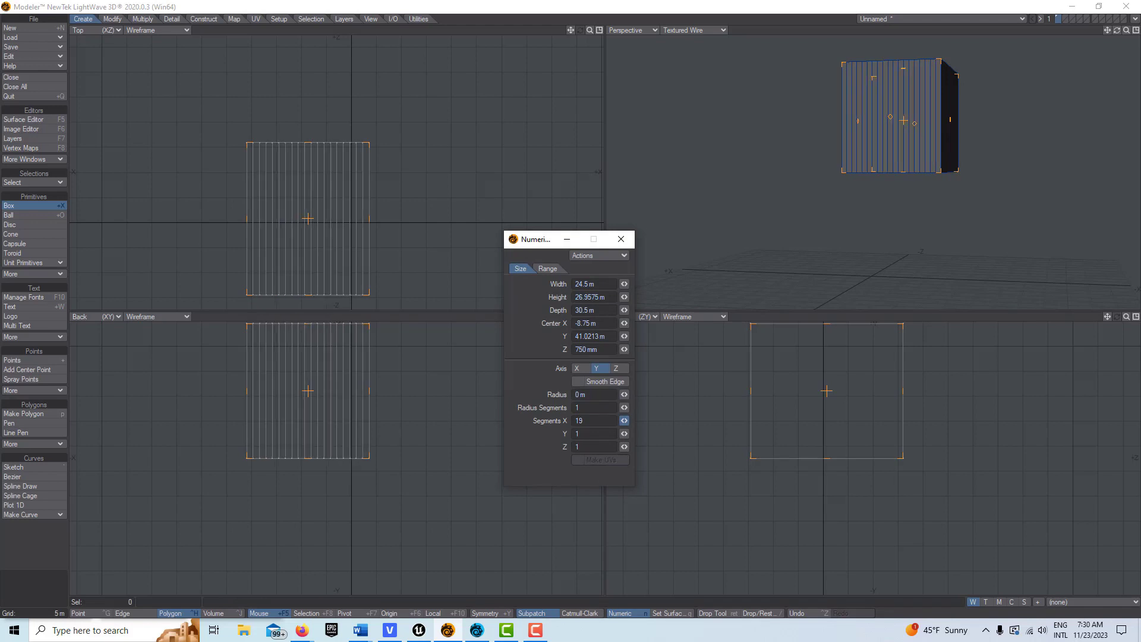
drag(624, 433, 648, 433)
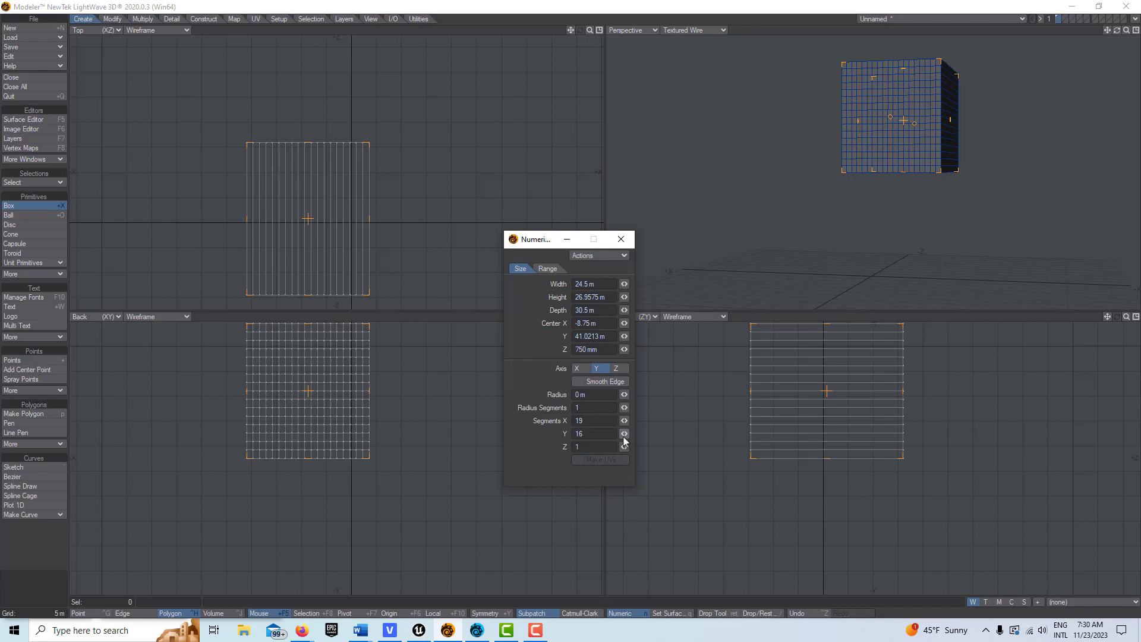
drag(624, 447, 648, 447)
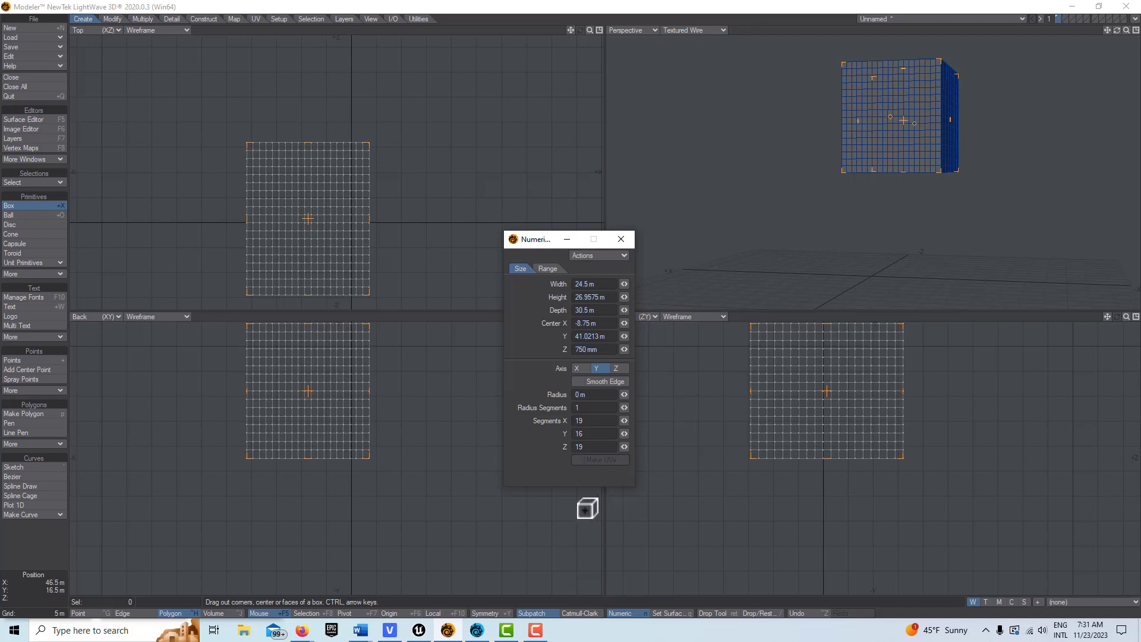
- Keep the segmented box, close the Numeric panel and rest the box on the ground plane
key(space)
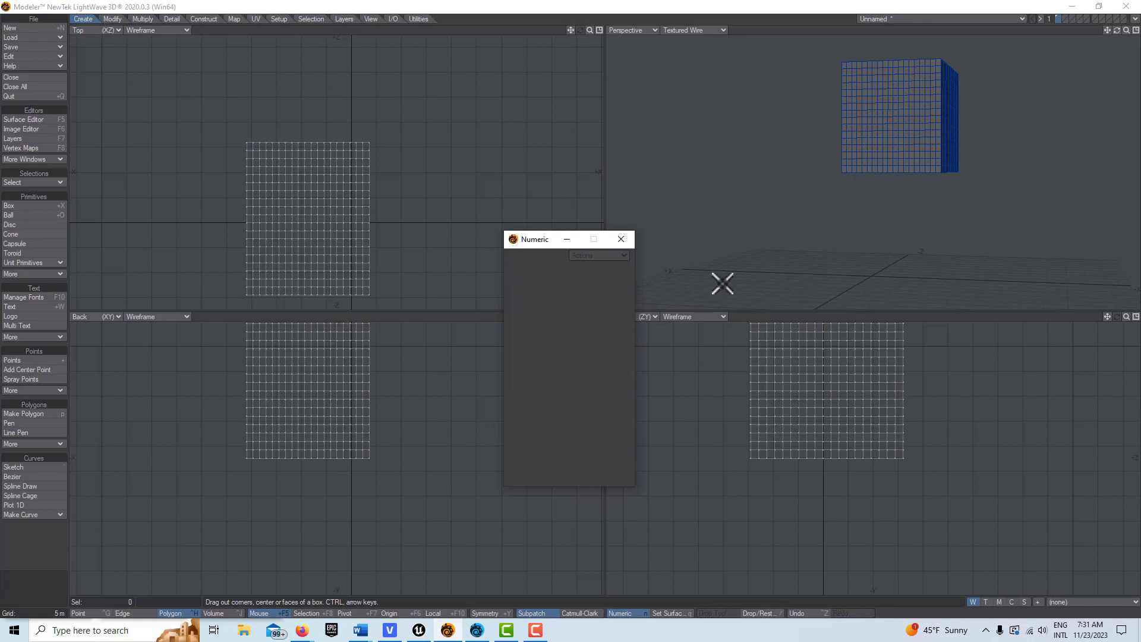
click(621, 239)
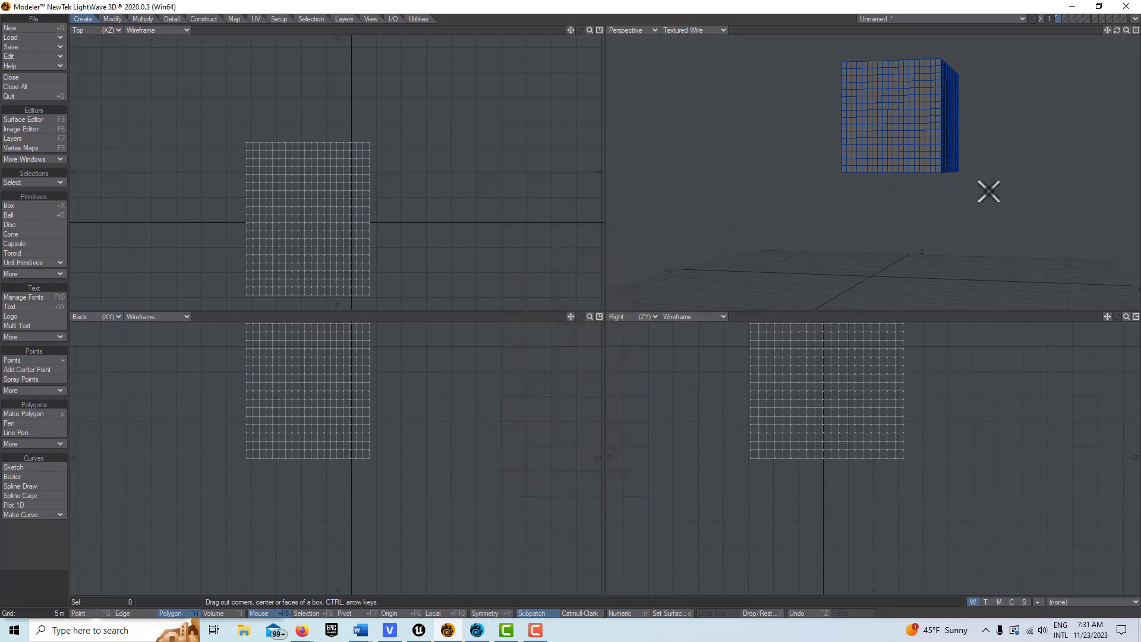
key(shift+r)
click(915, 250)
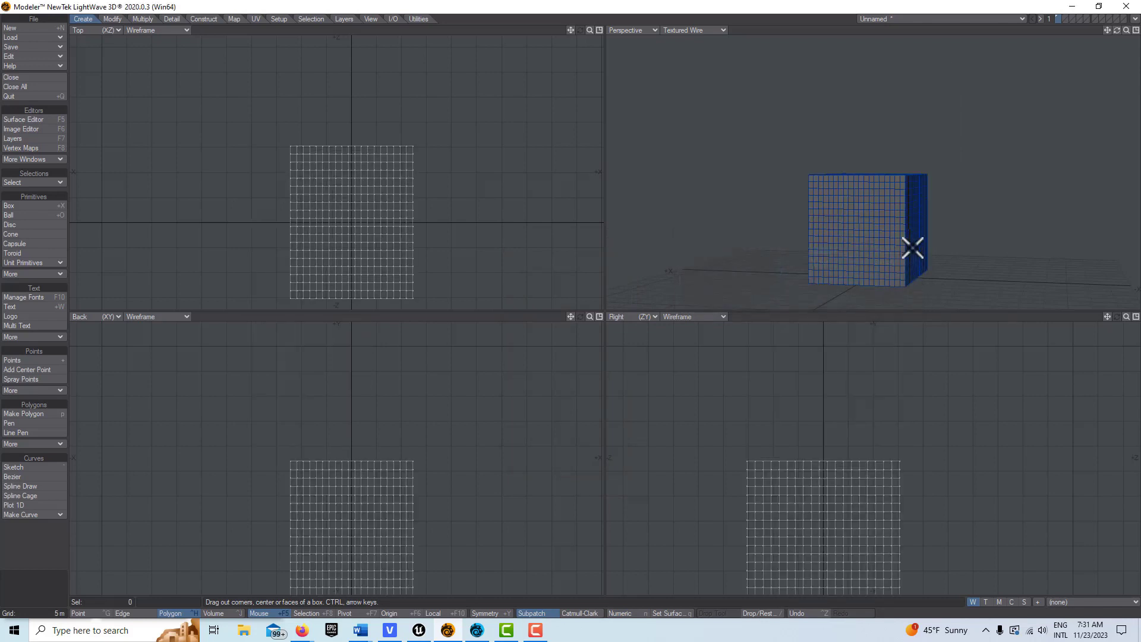
drag(1120, 38, 1115, 101)
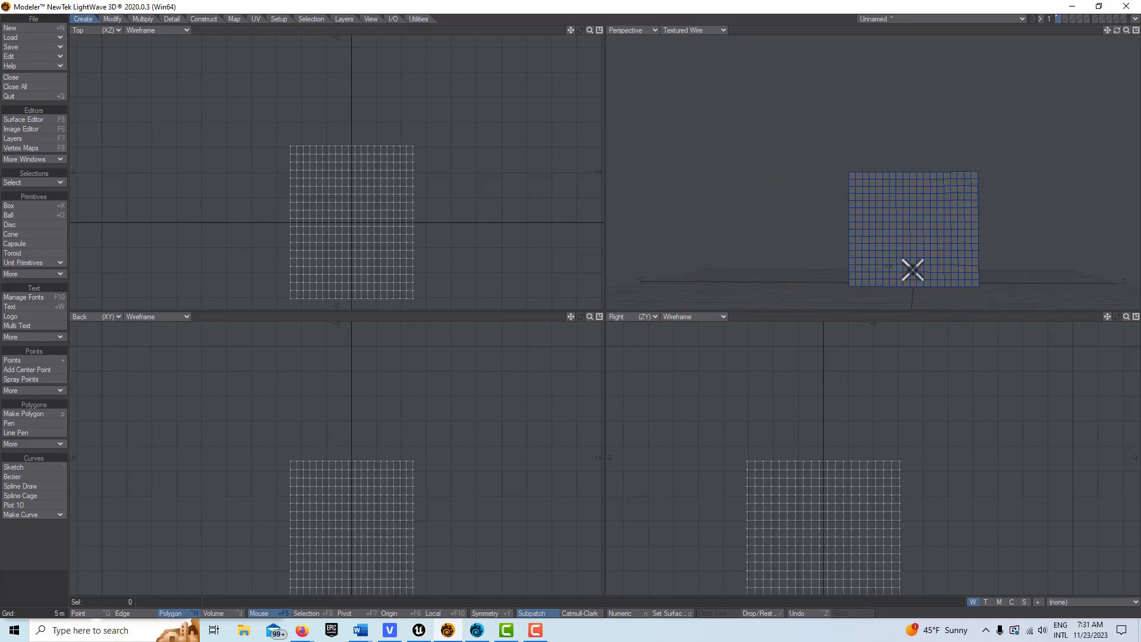
- Fit all views and maximize the Perspective viewport, framed on the cube's front face
key(a)
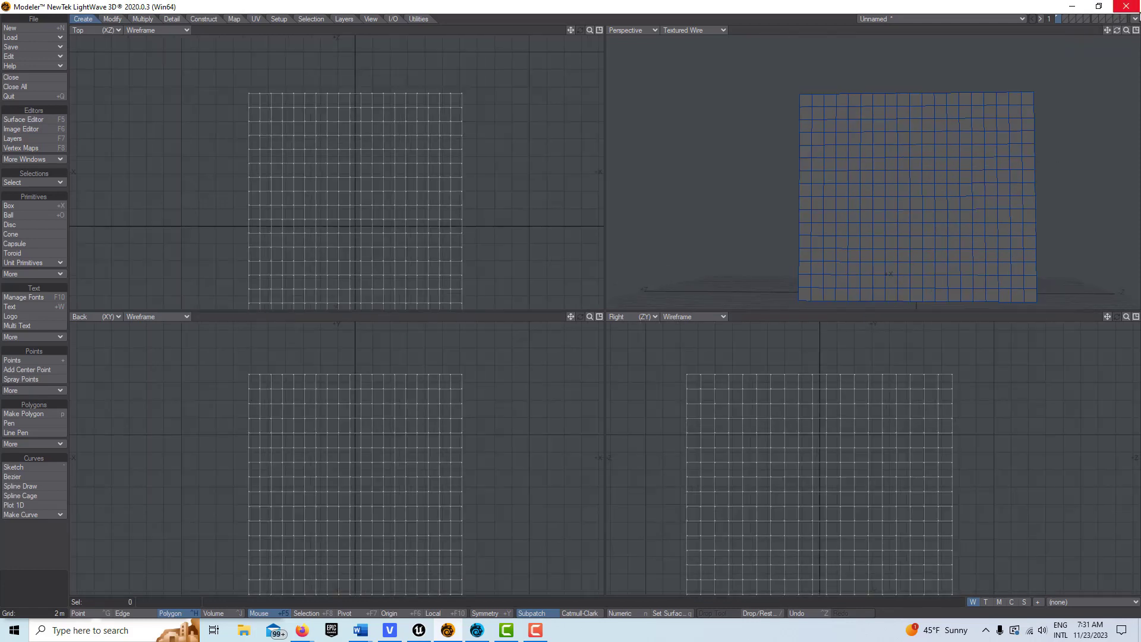
click(1135, 31)
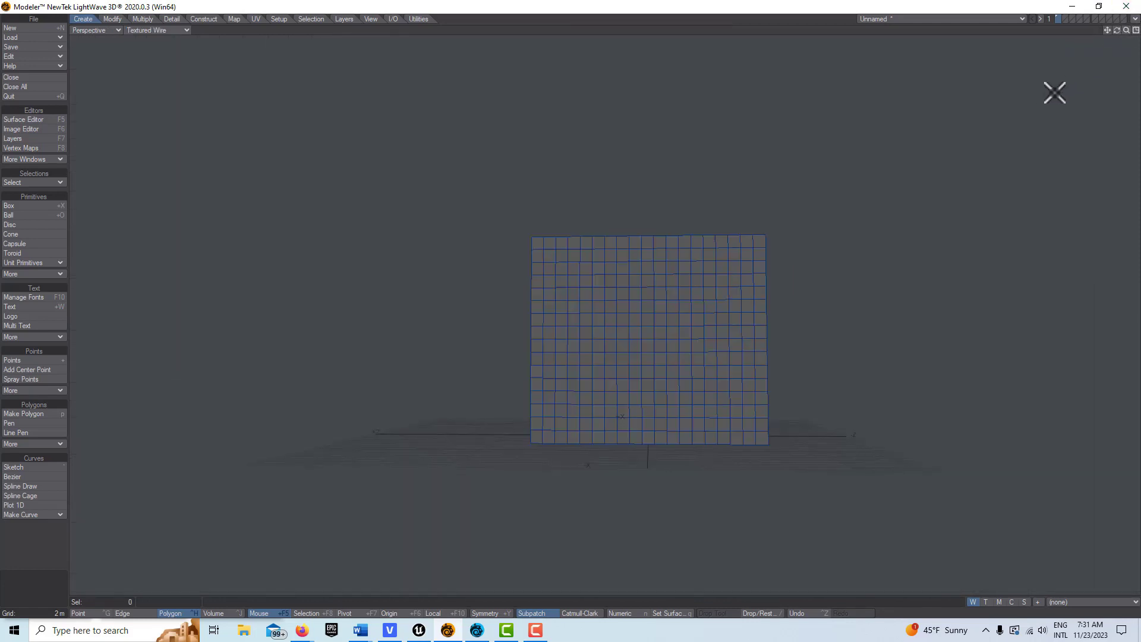
scroll(1026, 110, up, 5)
scroll(963, 161, down, 4)
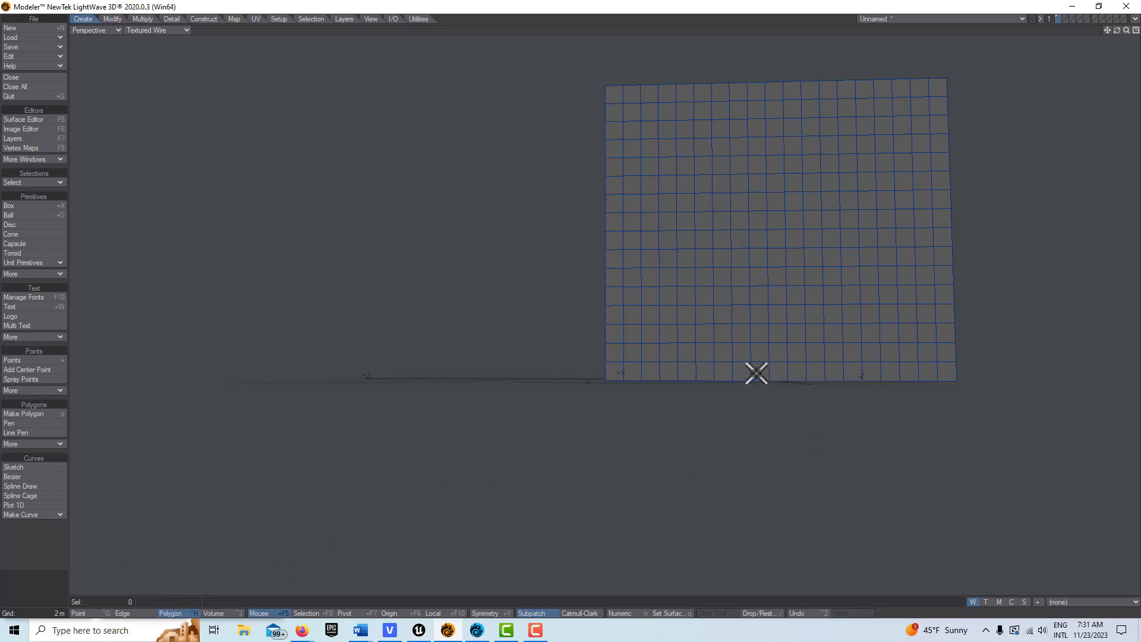
- Assign a new surface named 'door' to the 2×3 polygon block at the bottom of the front face
mouse_move(758, 373)
mouse_down()
mouse_move(757, 336)
mouse_move(781, 331)
mouse_move(777, 428)
mouse_up()
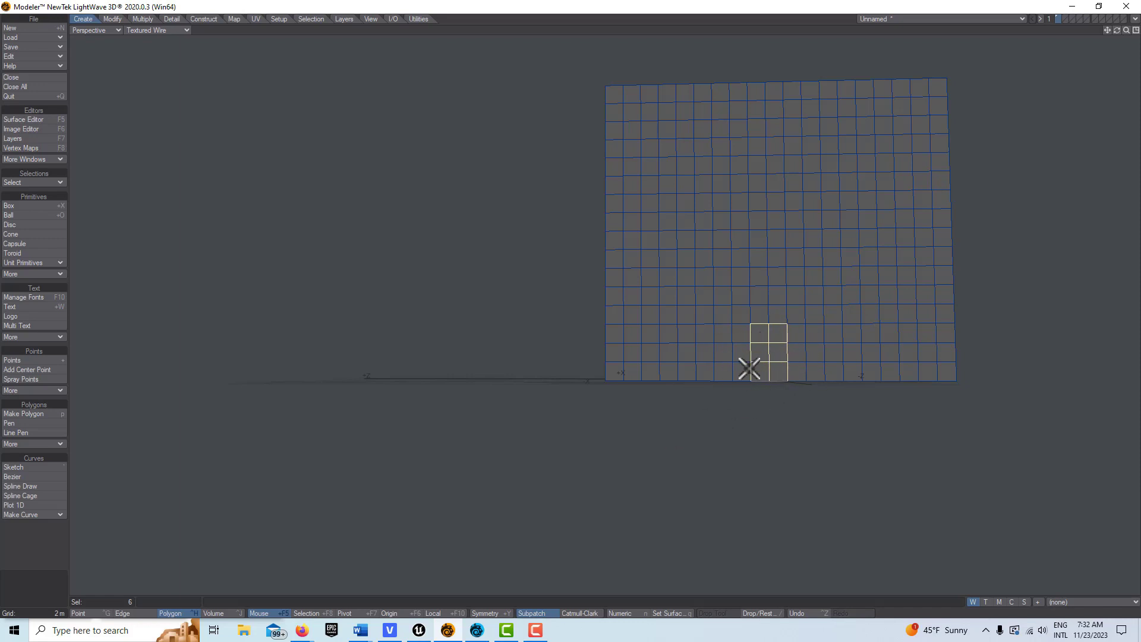
key(q)
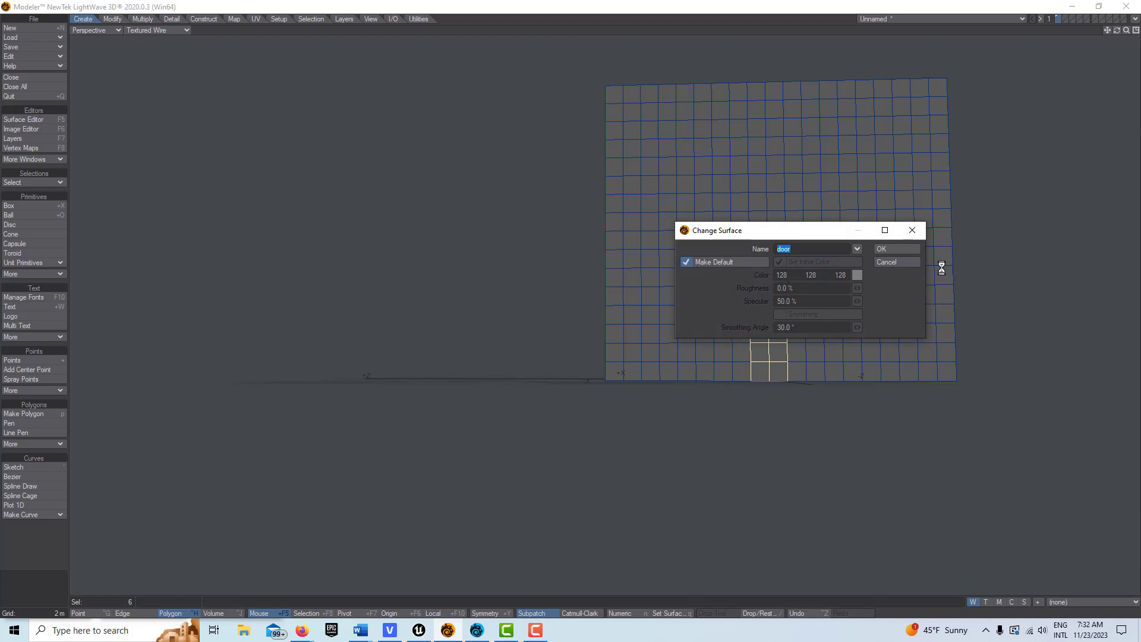
click(896, 250)
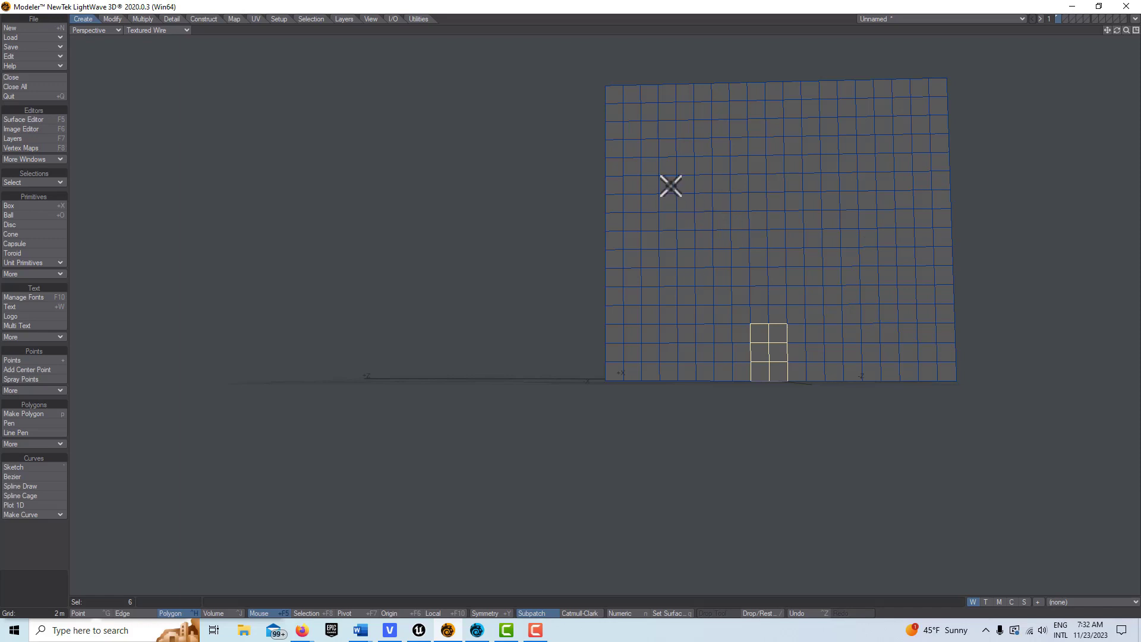
- Delete the upper-left 2×2 window block together with the door polygons
mouse_move(671, 185)
mouse_down()
mouse_move(681, 188)
mouse_move(668, 204)
mouse_up()
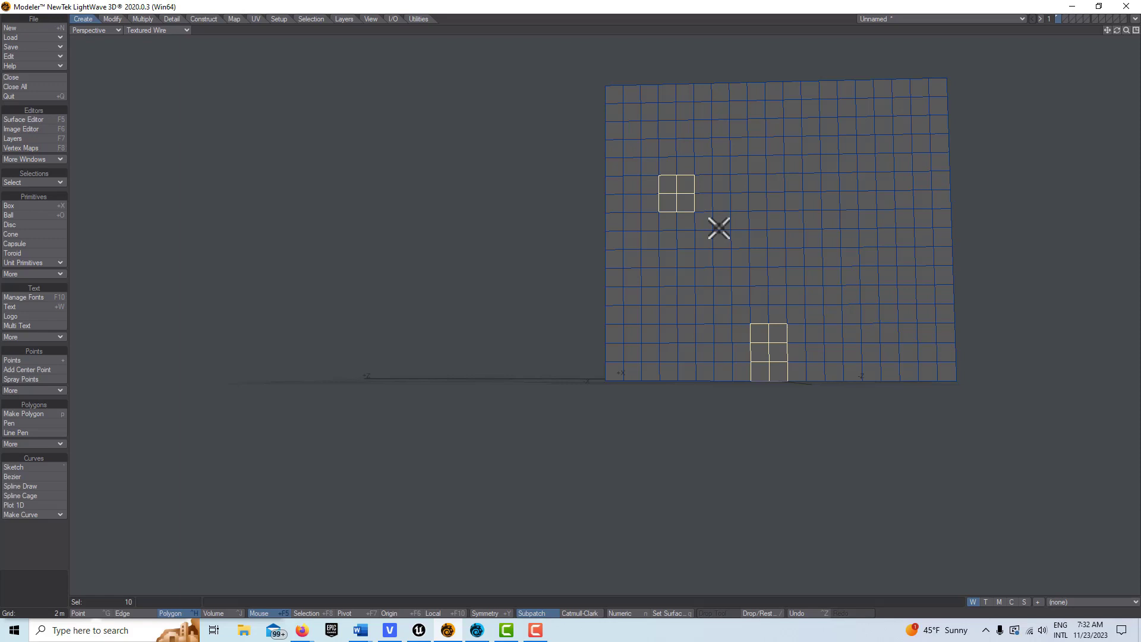
key(Delete)
drag(810, 256, 834, 257)
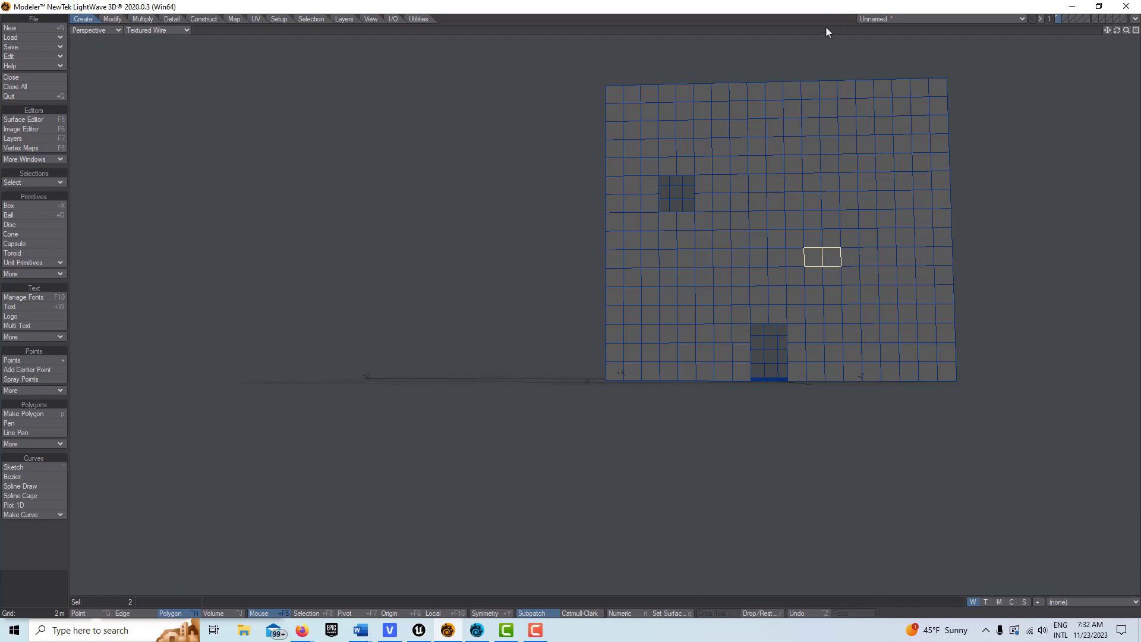
key(/)
- Delete the second and third 2×2 window blocks, then view the building from a three-quarter angle
click(722, 184)
drag(743, 182, 728, 197)
key(Delete)
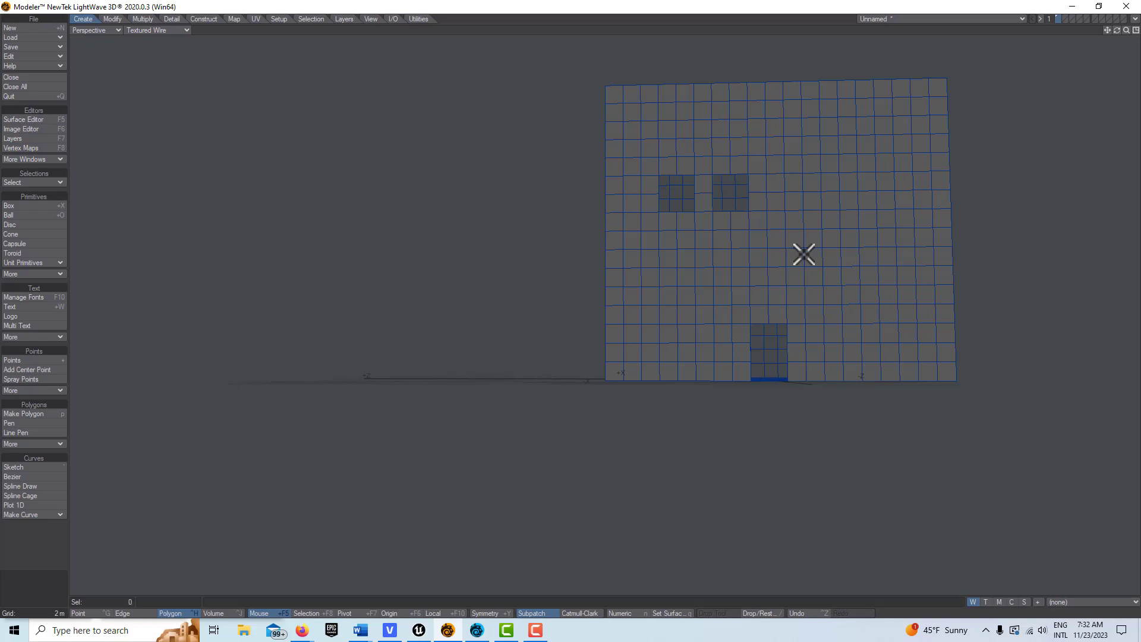
click(780, 181)
drag(797, 182, 778, 202)
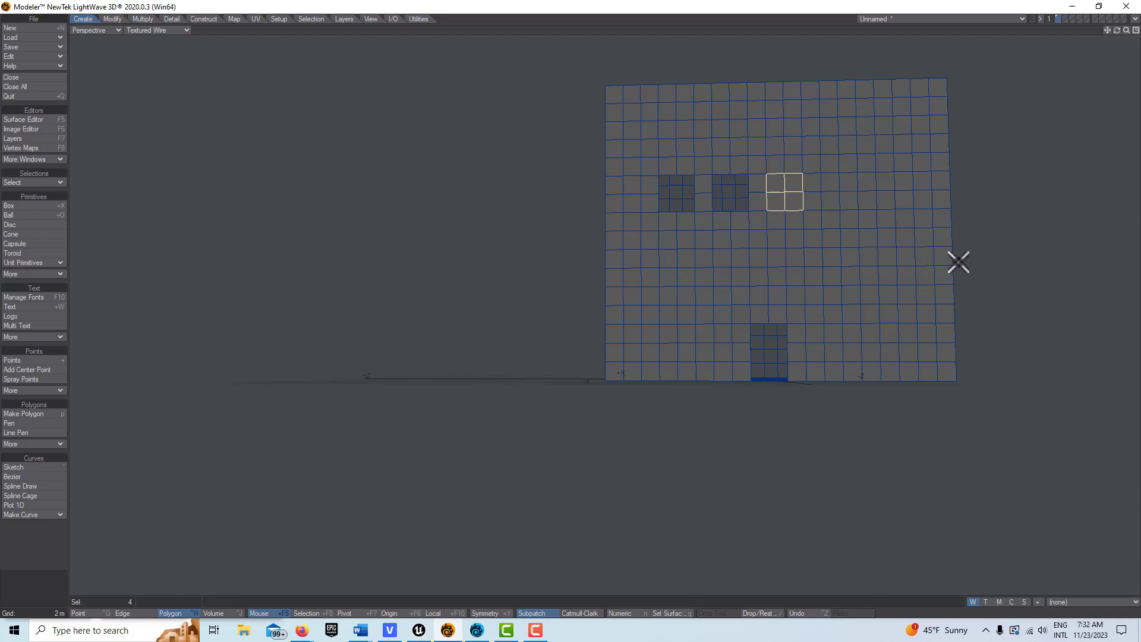
key(Delete)
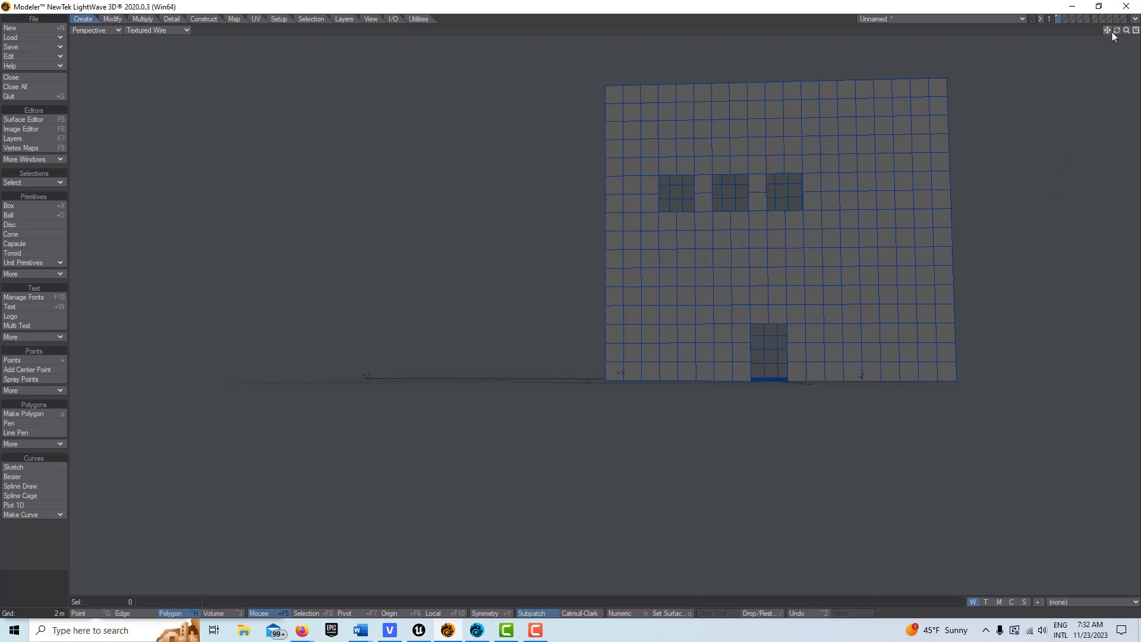
drag(1117, 30, 1052, 34)
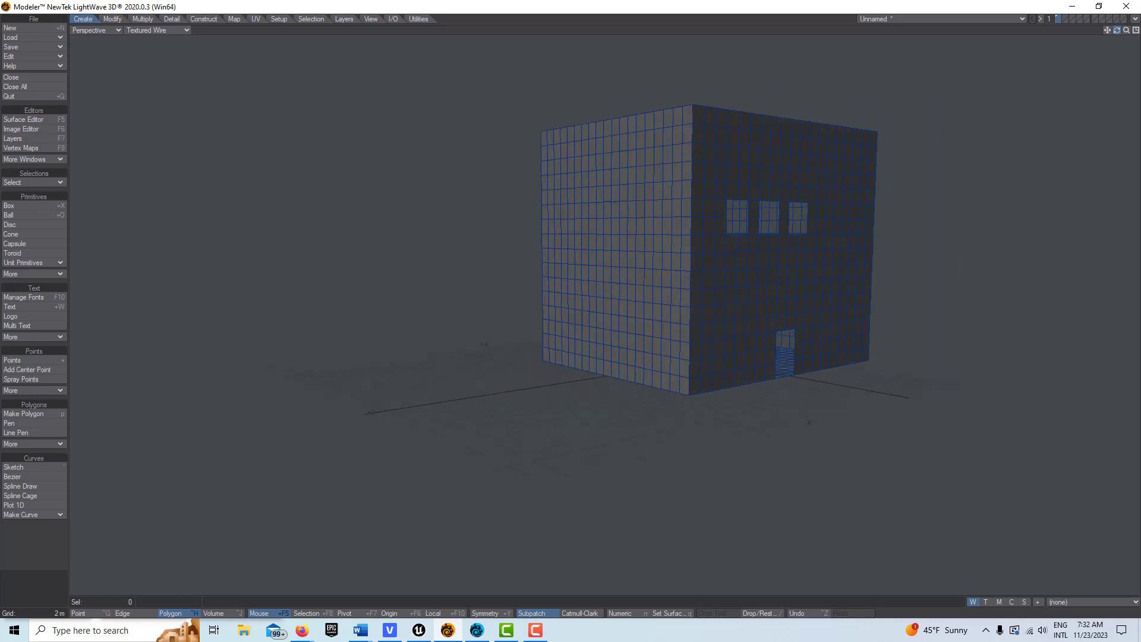